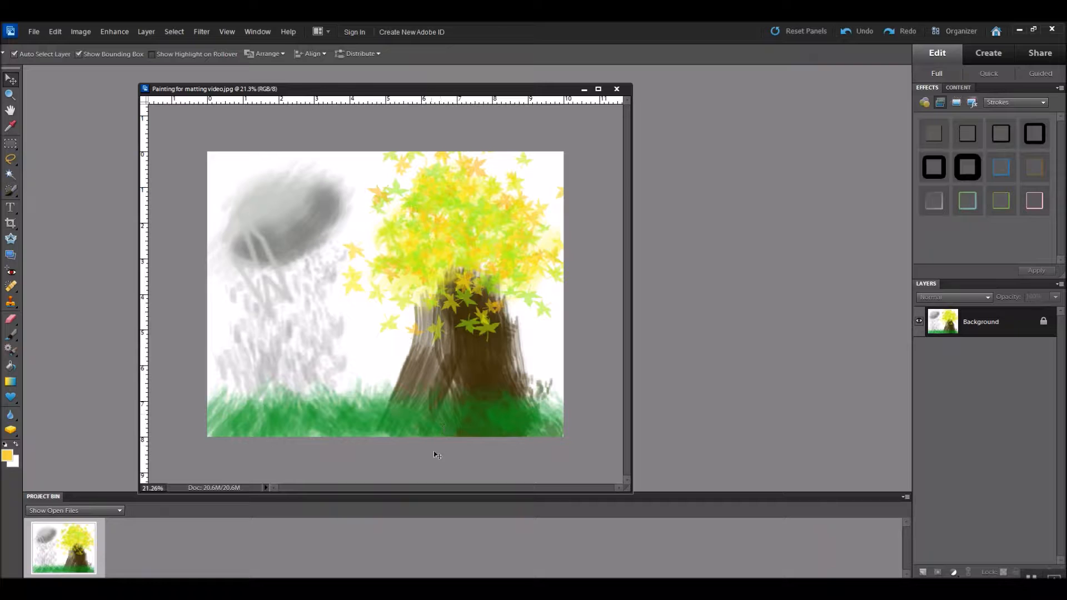
Create a blank 12 x 10 inch RGB document at 300 pixels/inch with a white background and arrange it beside the painting.
left_click(34, 31)
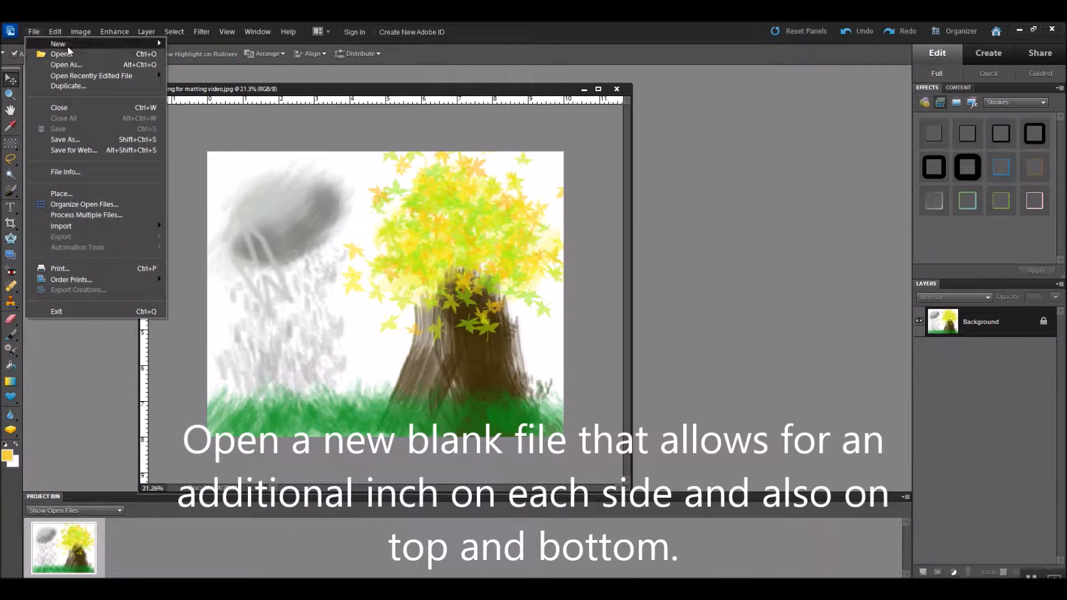
mouse_move(68, 45)
left_click(213, 43)
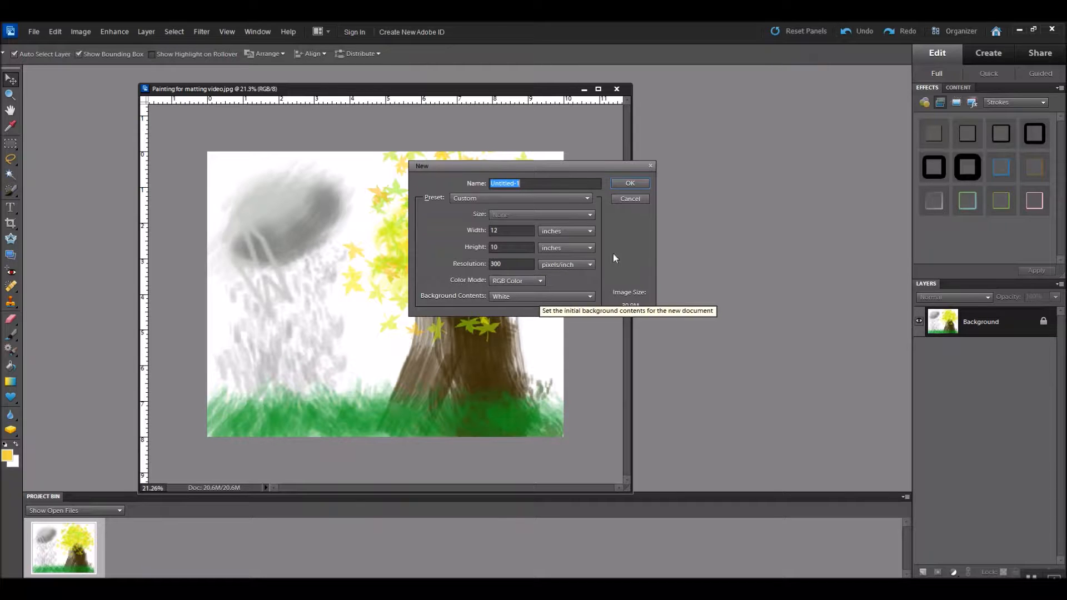
left_click(623, 183)
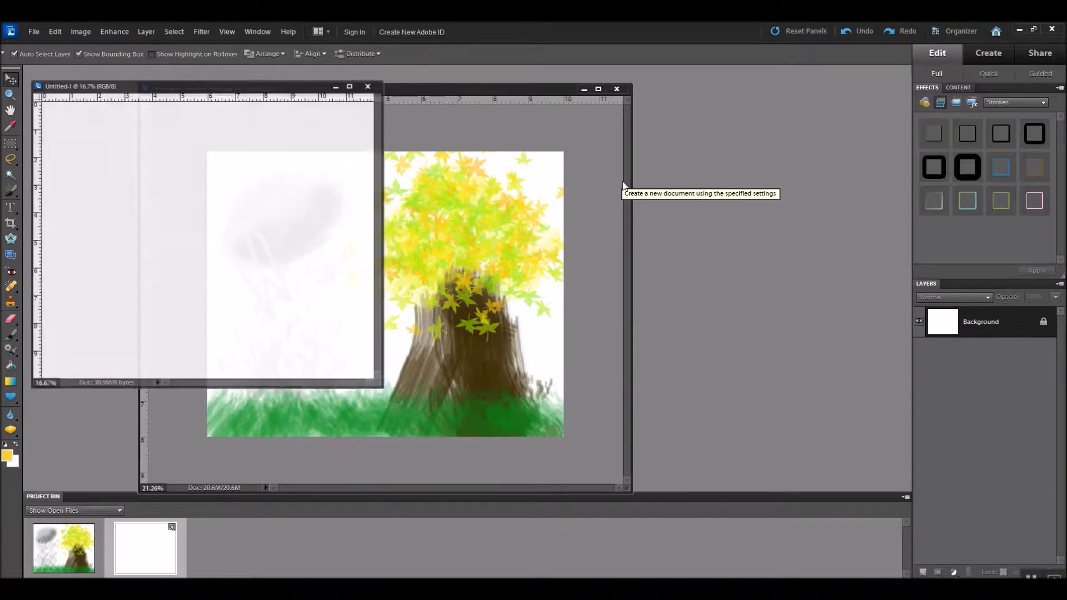
left_click_drag(468, 94, 748, 98)
left_click_drag(272, 88, 284, 100)
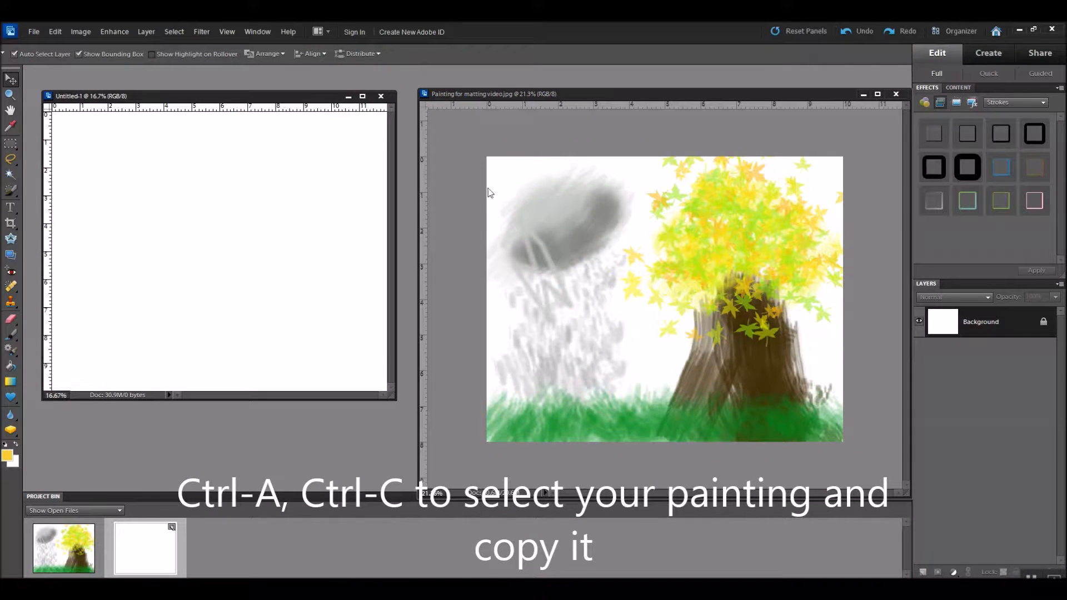
Copy the entire painting and paste it into the centre of the blank document.
left_click(682, 107)
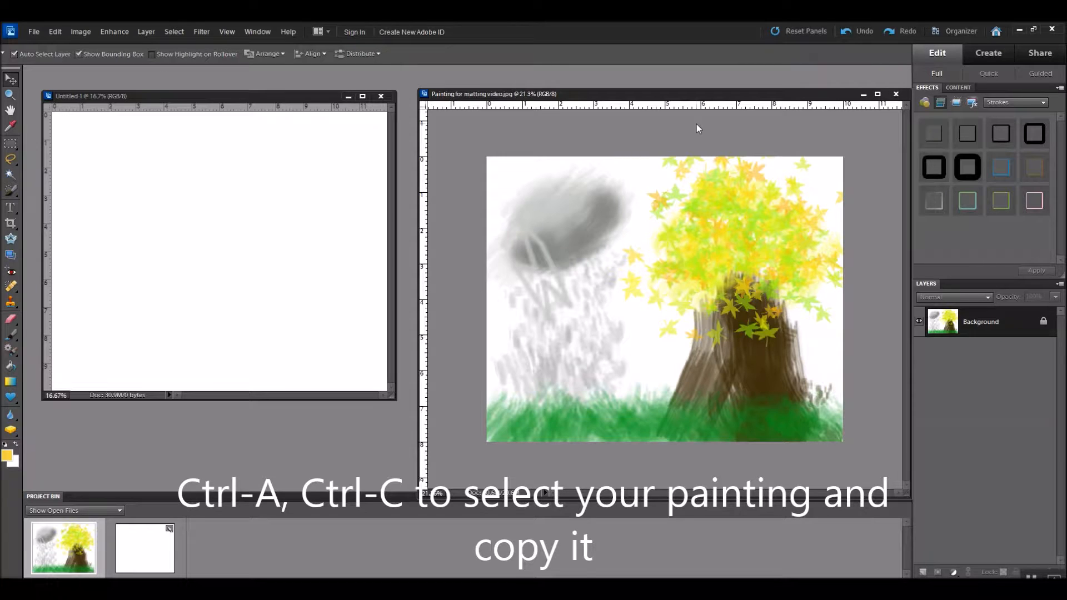
key("ctrl+a")
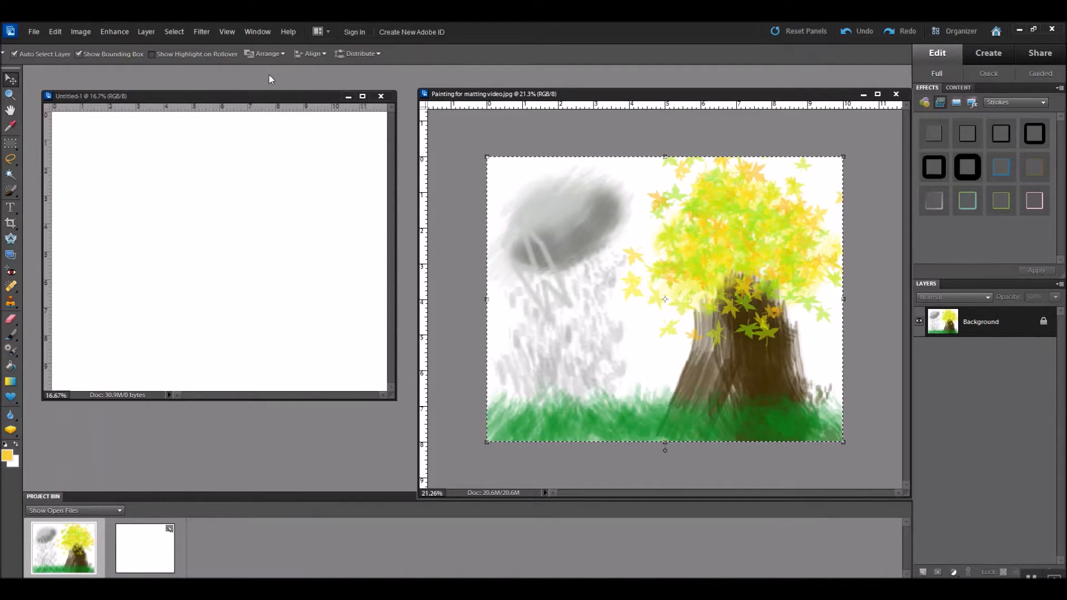
left_click(248, 99)
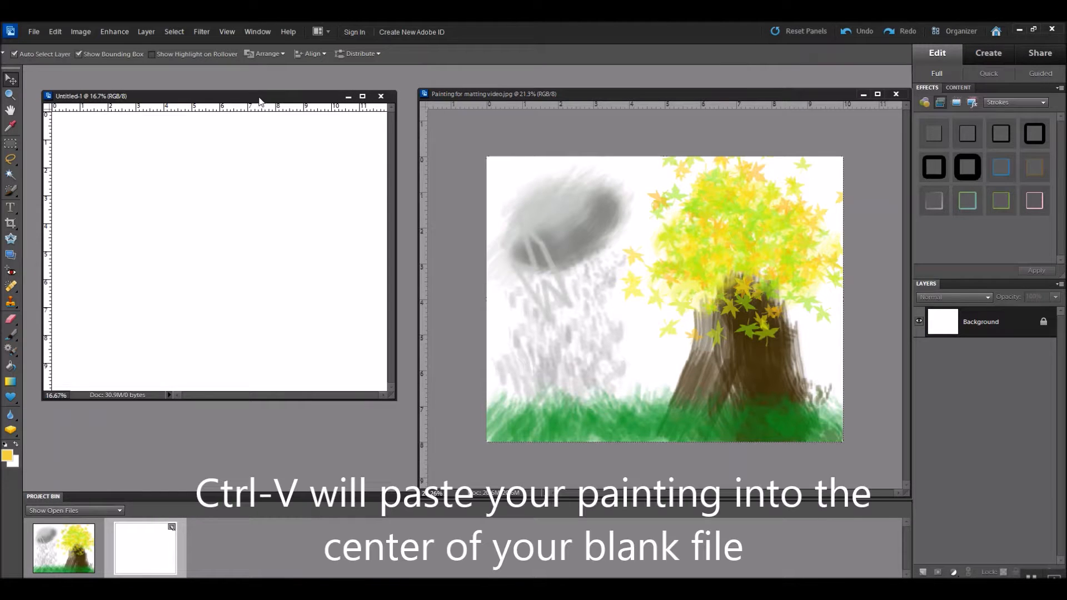
key("ctrl+v")
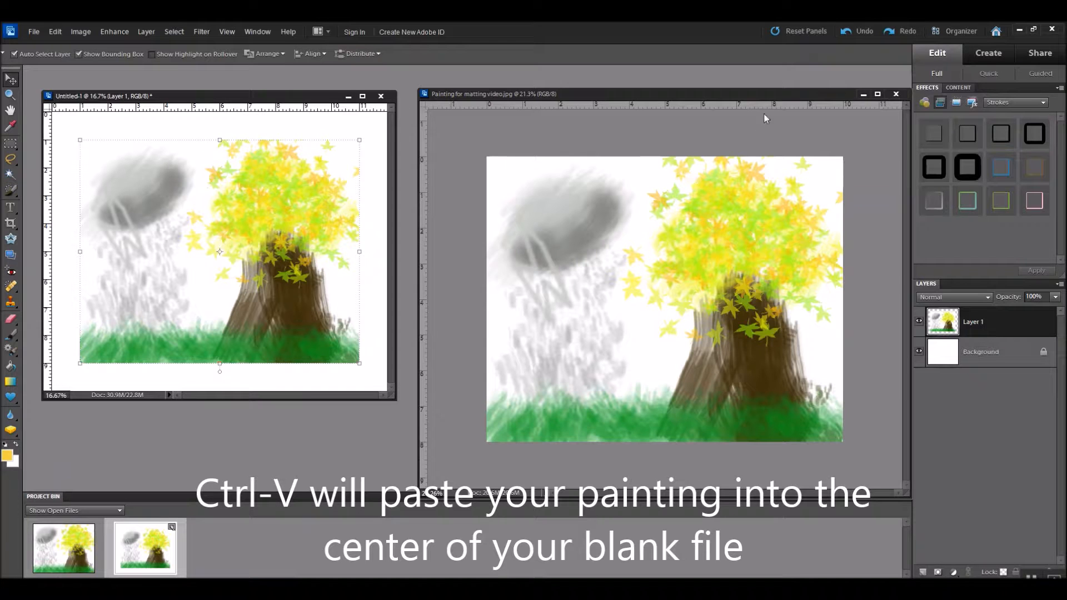
Close the original painting file and move the new document's window toward the middle of the workspace.
left_click(849, 104)
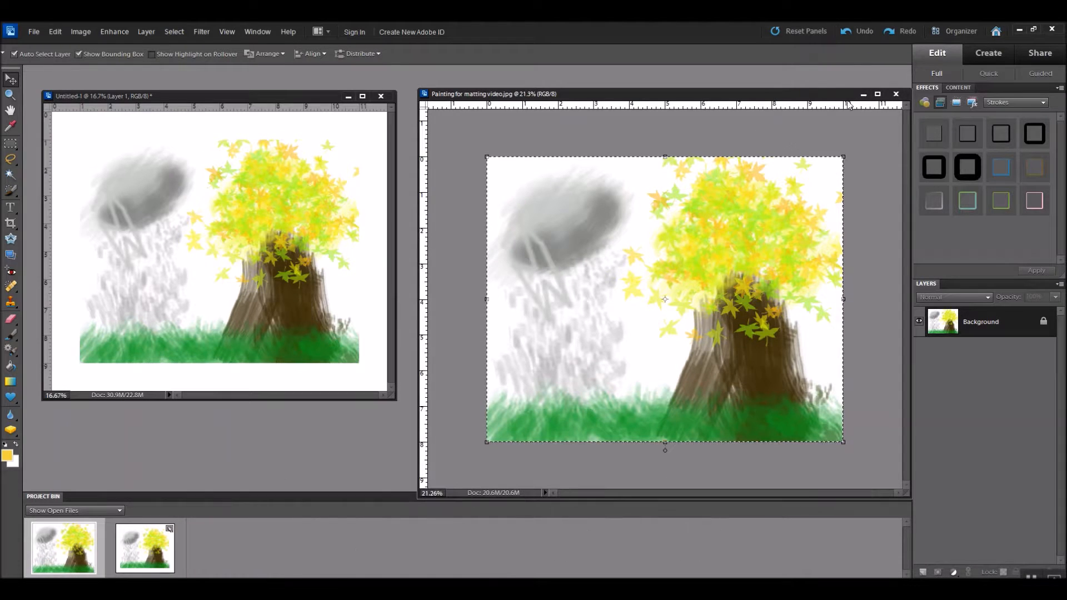
left_click(896, 94)
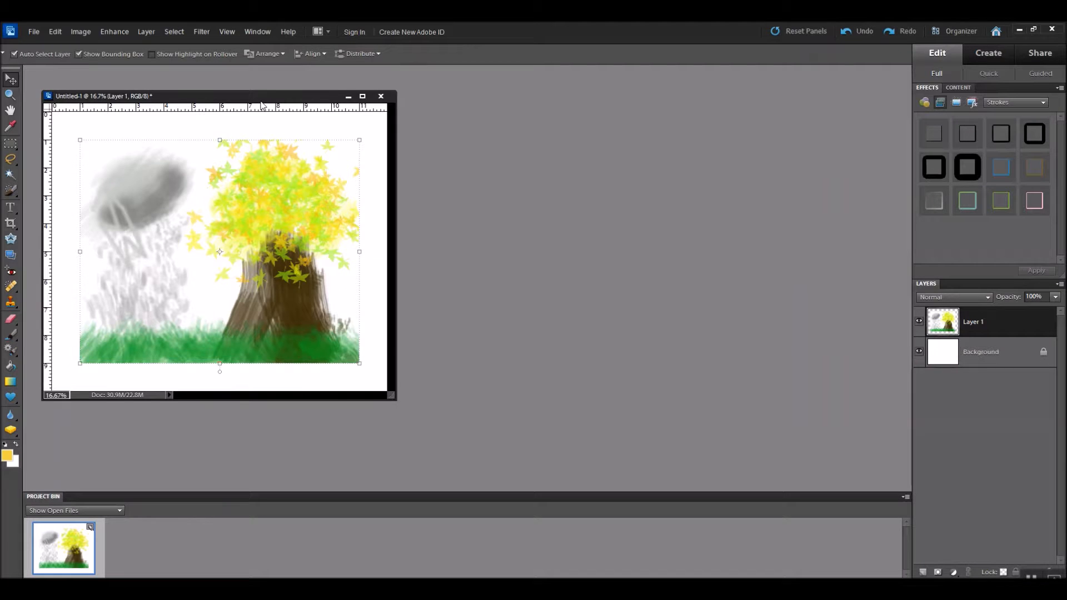
left_click_drag(236, 96, 369, 100)
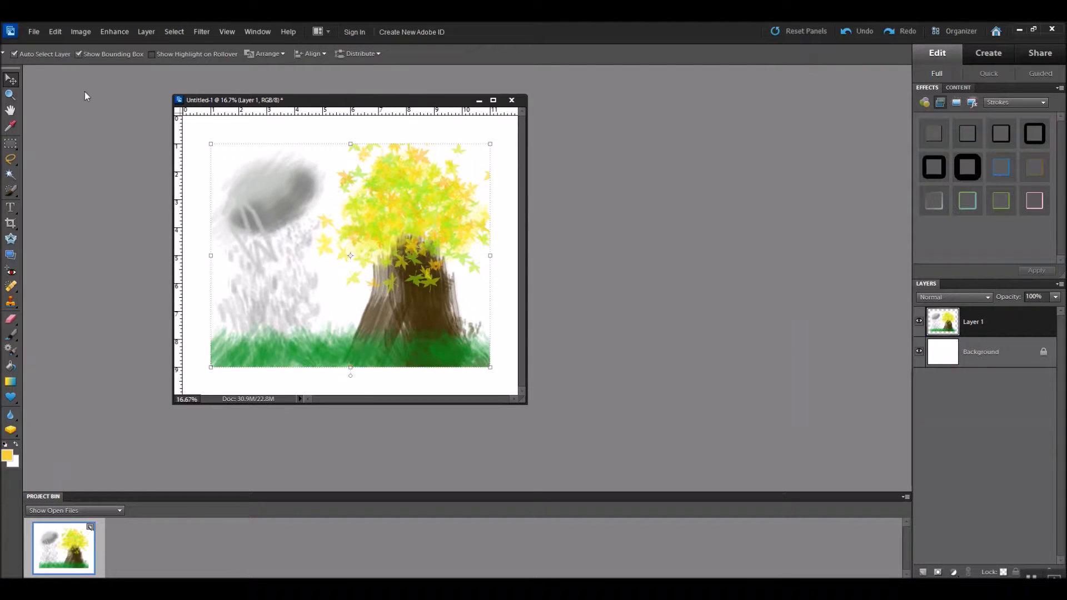
Hide the bounding box and convert the Background into a regular layer named Layer 0.
left_click(78, 54)
double_click(991, 356)
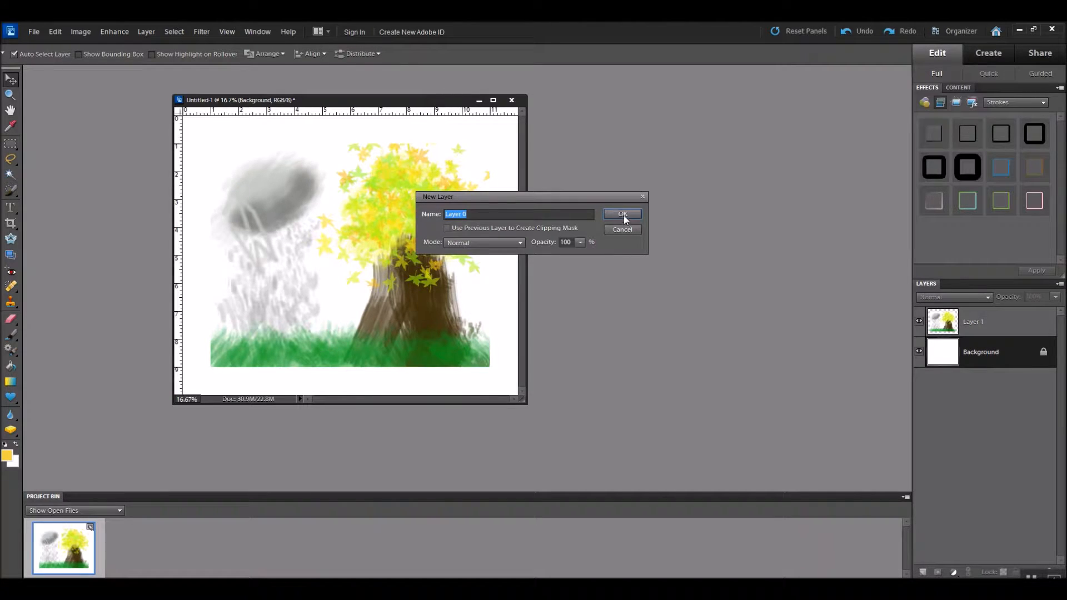
left_click(623, 215)
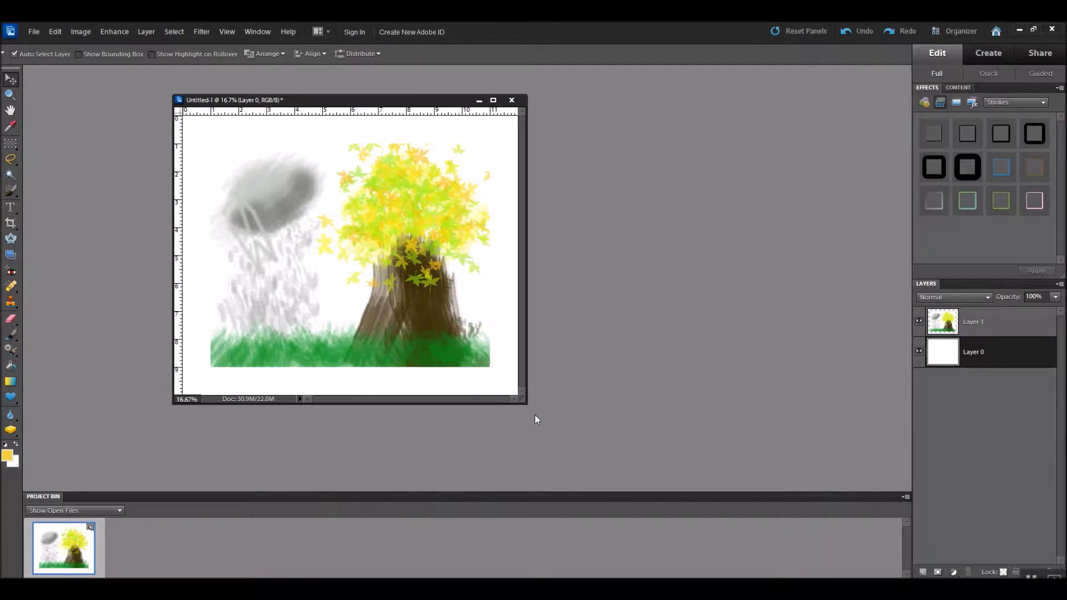
Sample dark brown from the tree trunk and fill Layer 0 with it as a mat around the painting.
left_click_drag(525, 405, 675, 480)
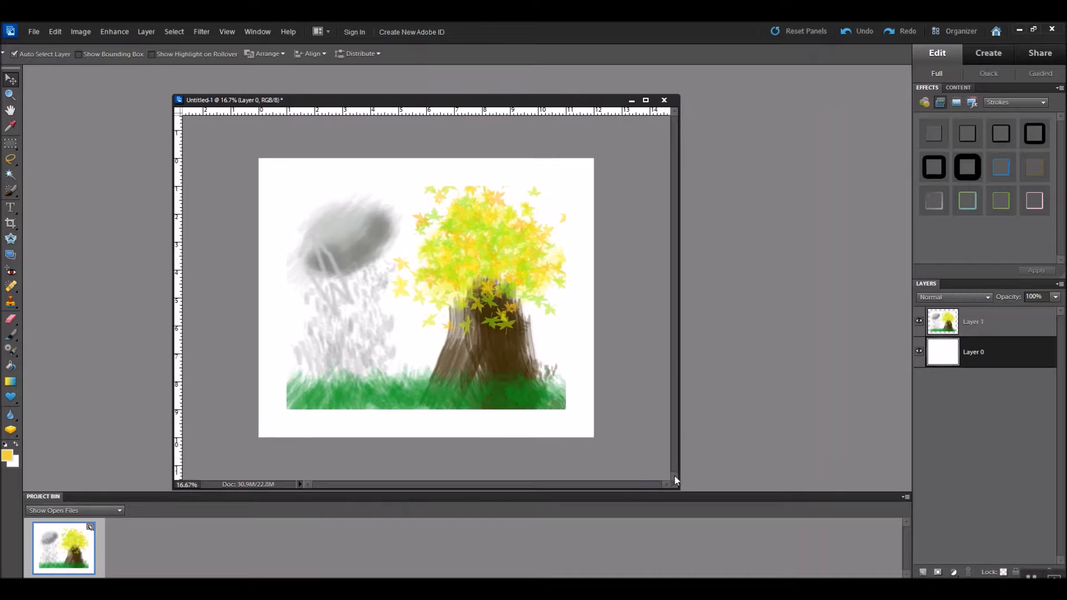
key("ctrl+0")
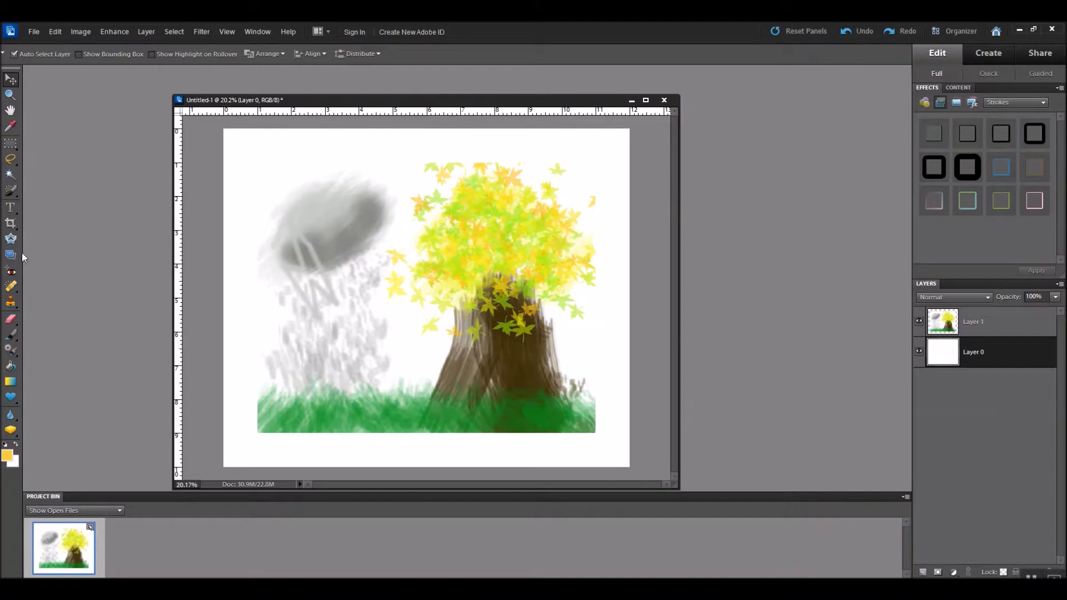
left_click(11, 129)
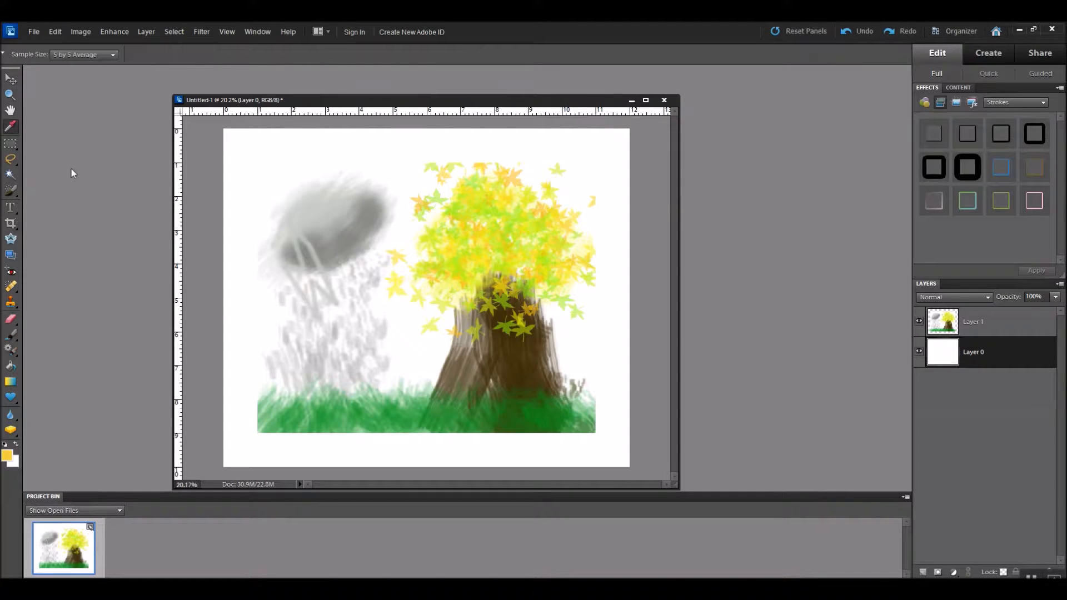
left_click(502, 360)
left_click(11, 367)
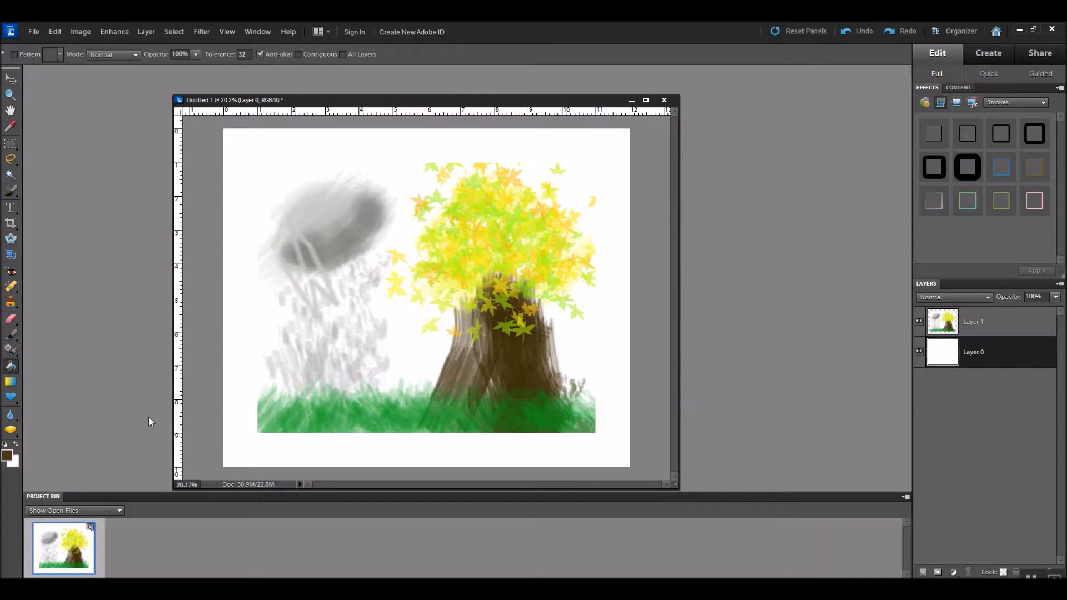
left_click(241, 377)
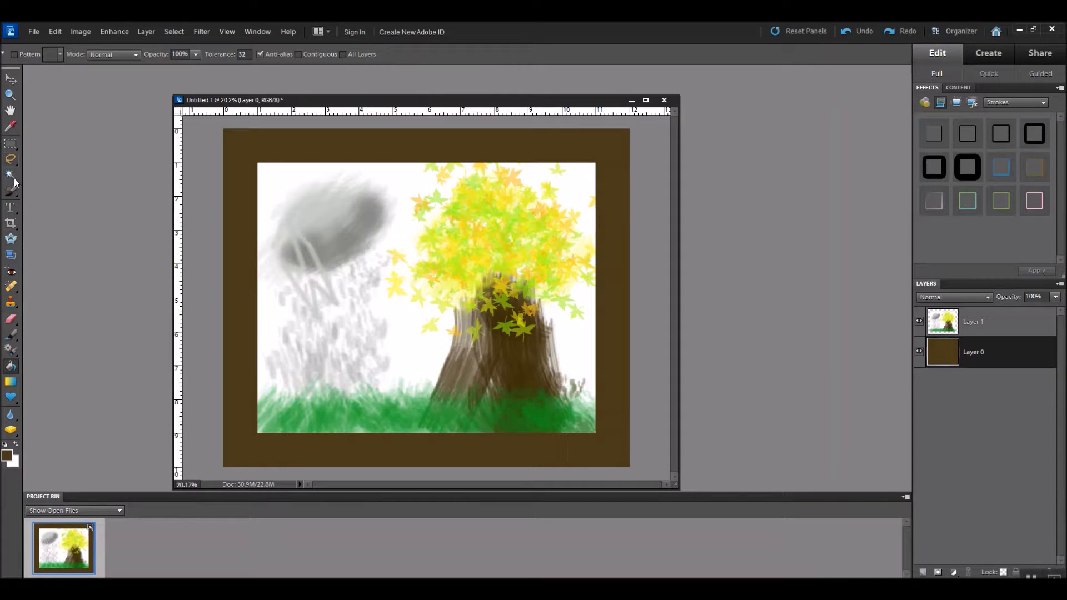
Try a yellow sampled from the tree's leaves as the mat fill on Layer 0, and undo that fill.
left_click(10, 127)
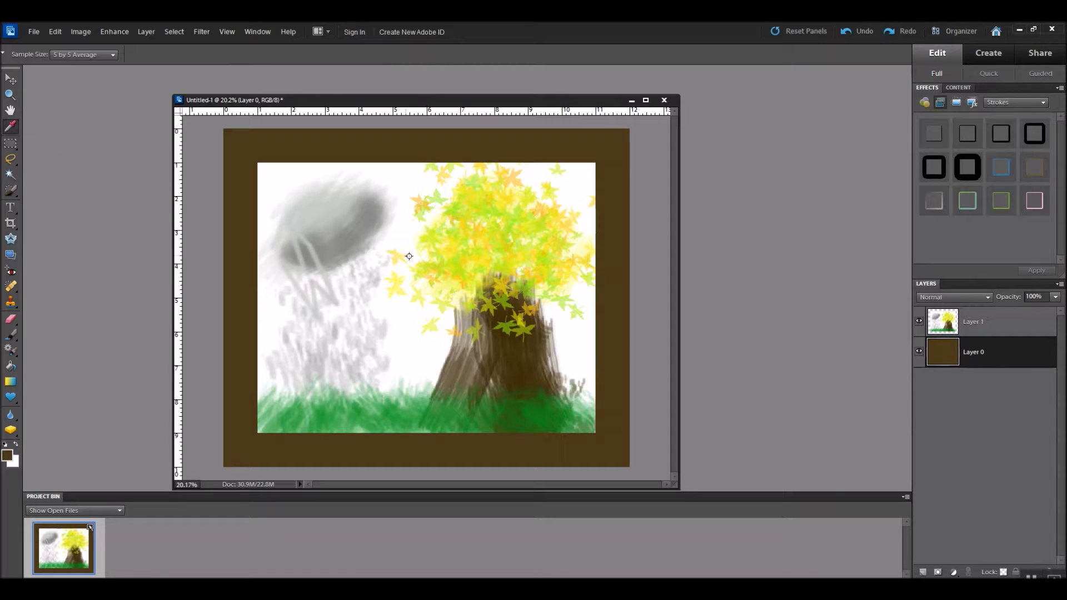
left_click(466, 261)
left_click(11, 366)
left_click(241, 400)
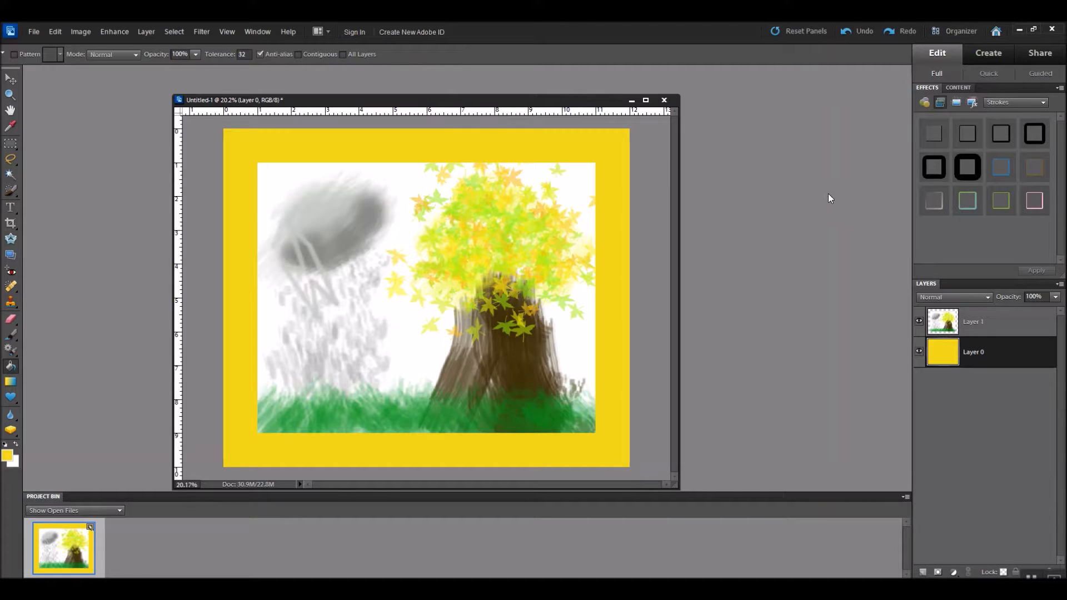
left_click(865, 31)
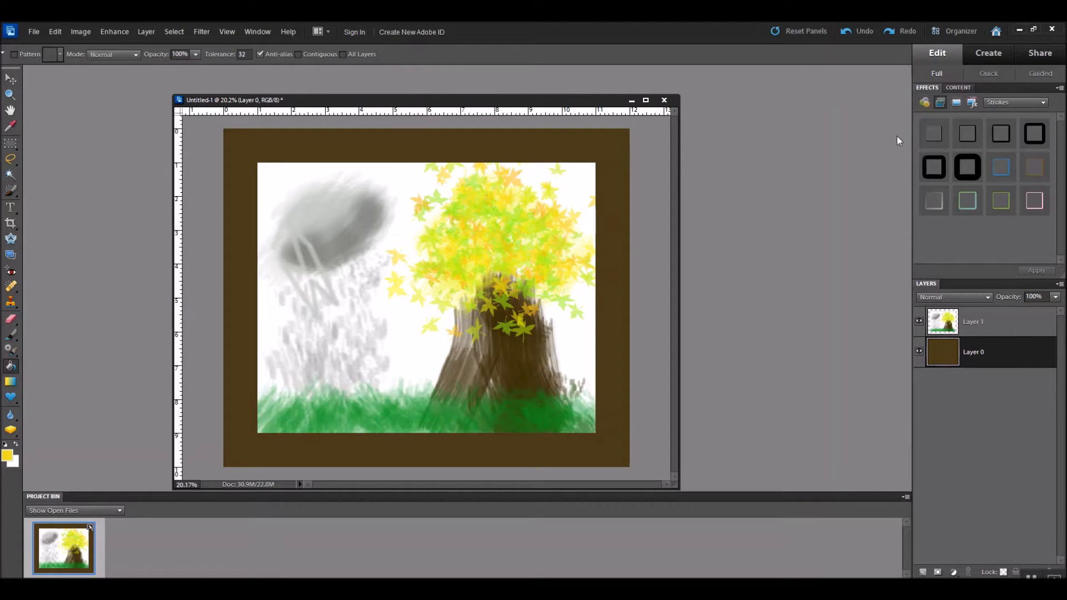
Apply a raised bevel style to the brown mat layer and set its bevel size to 67 px.
left_click(1043, 103)
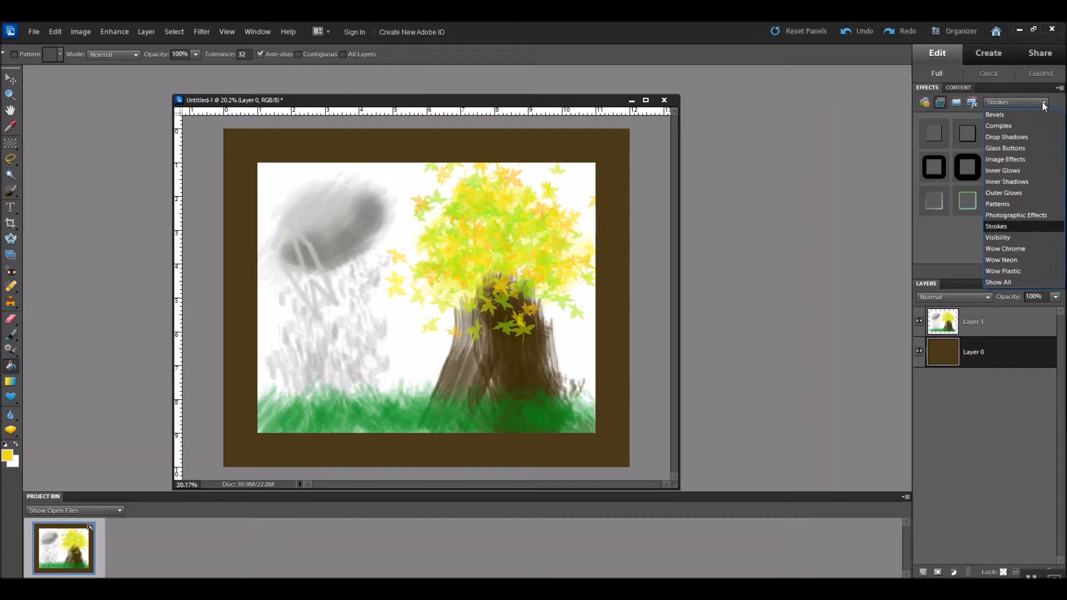
left_click(1007, 116)
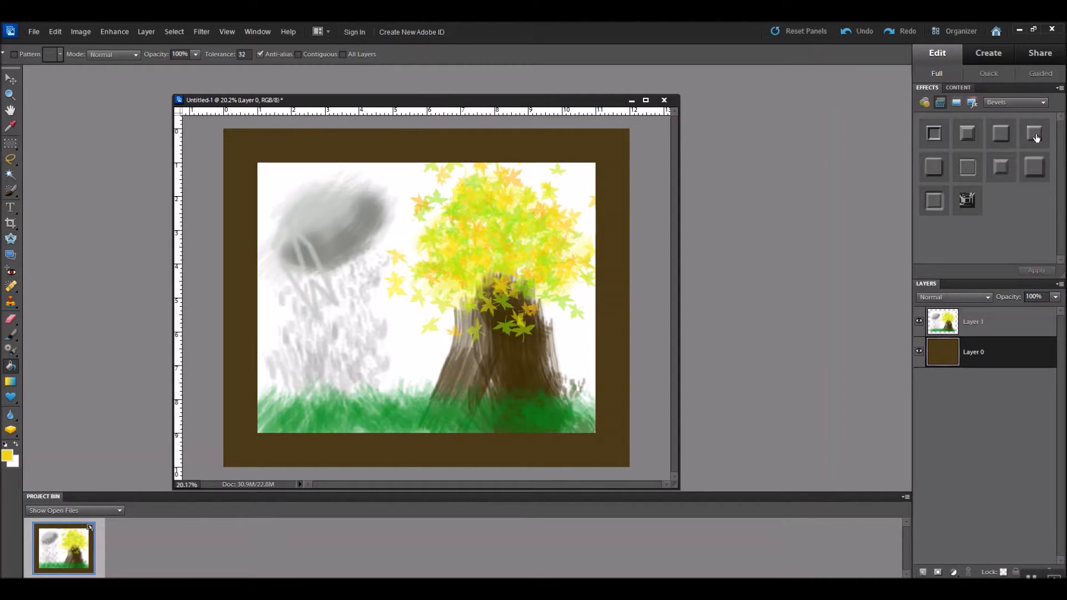
double_click(1004, 171)
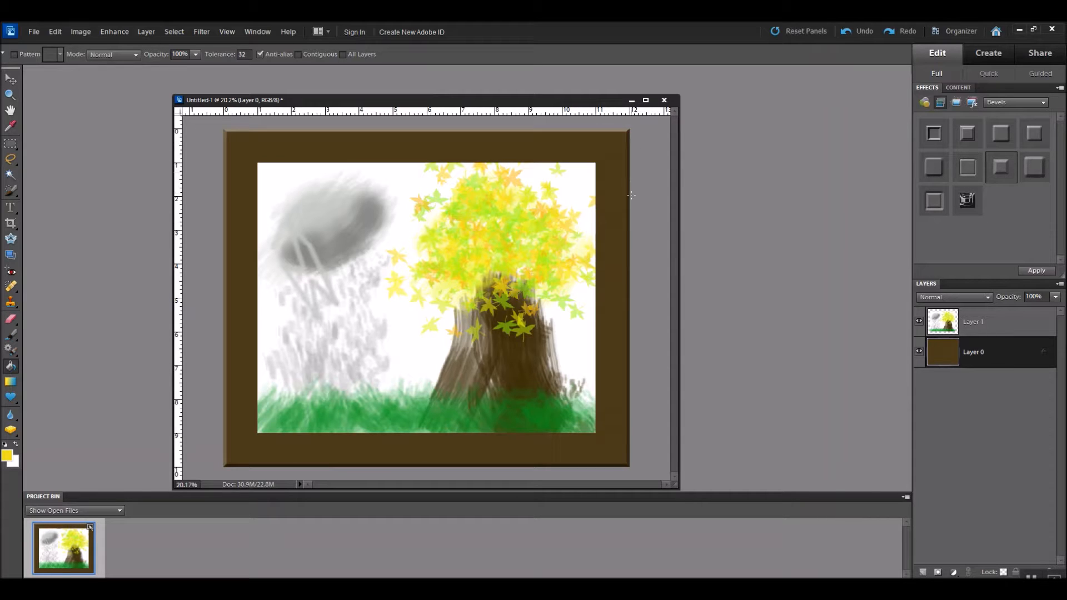
double_click(1045, 356)
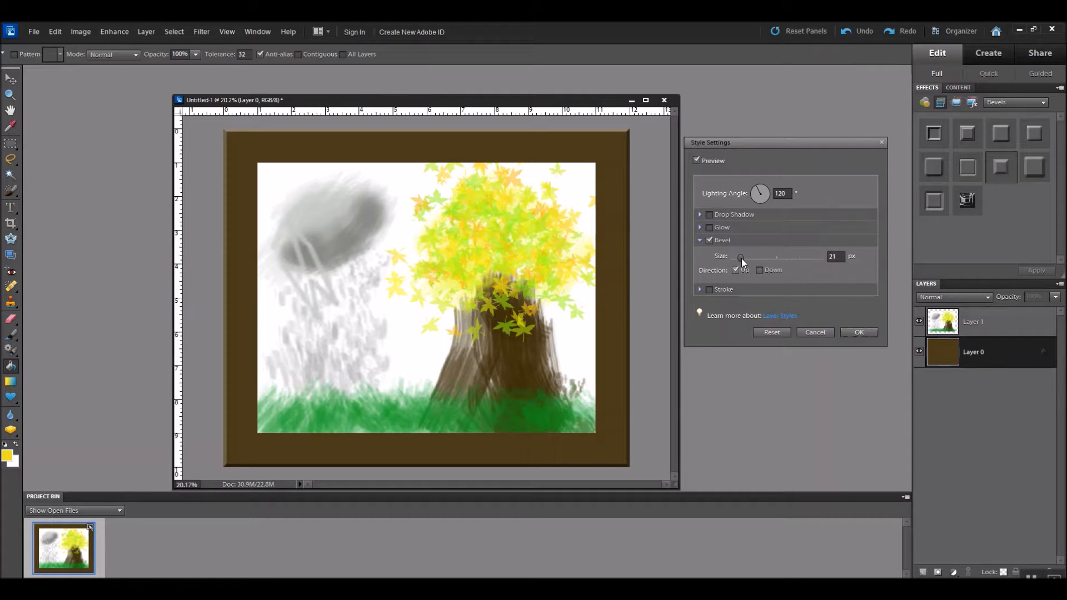
left_click_drag(741, 259, 749, 260)
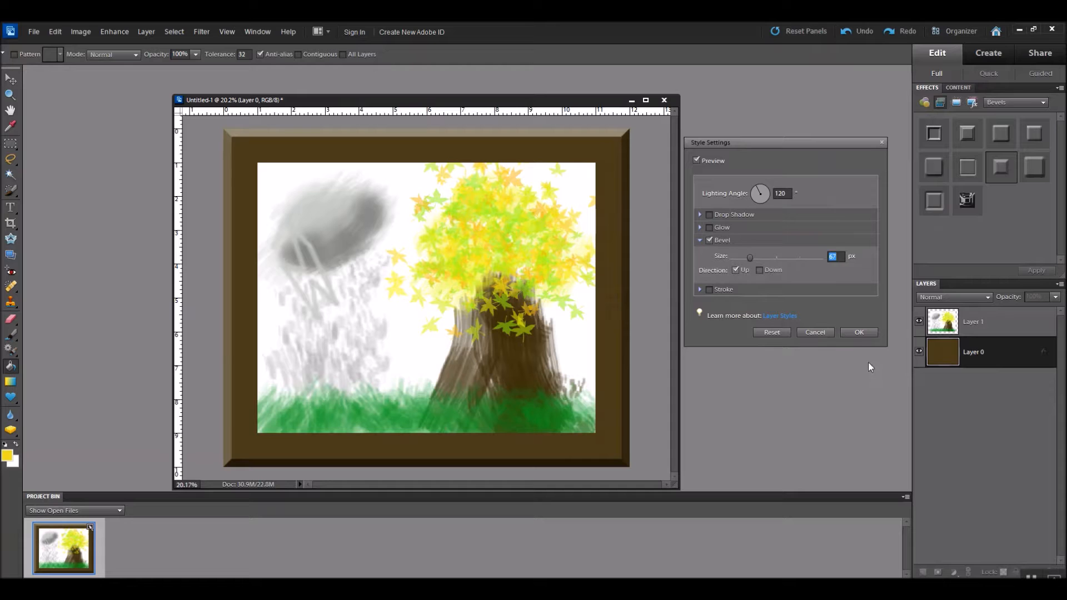
left_click(857, 332)
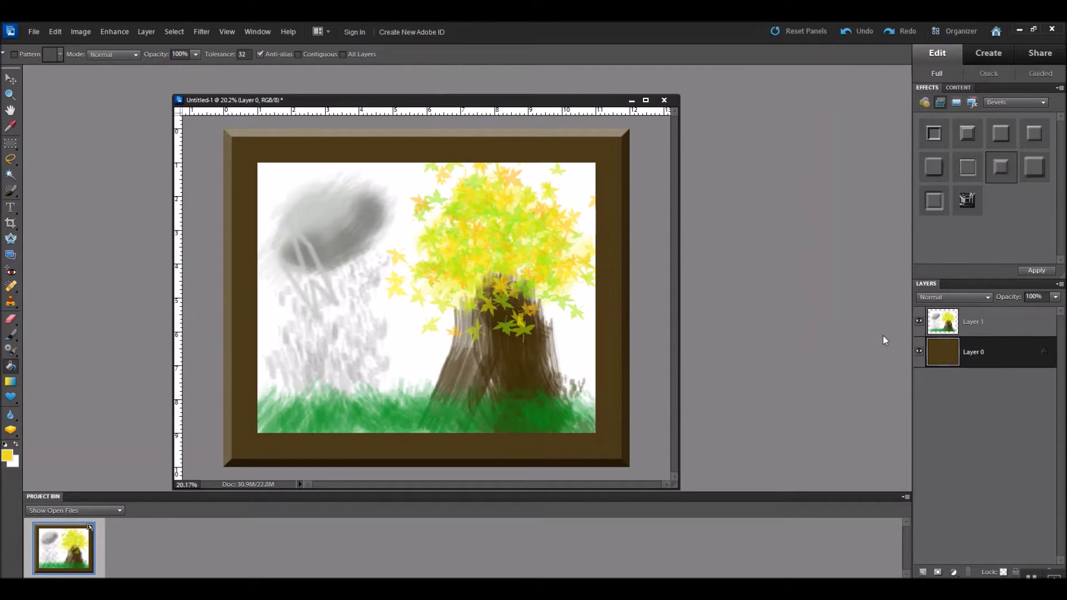
Apply the thin green stroke style to the painting on Layer 1.
left_click(1001, 326)
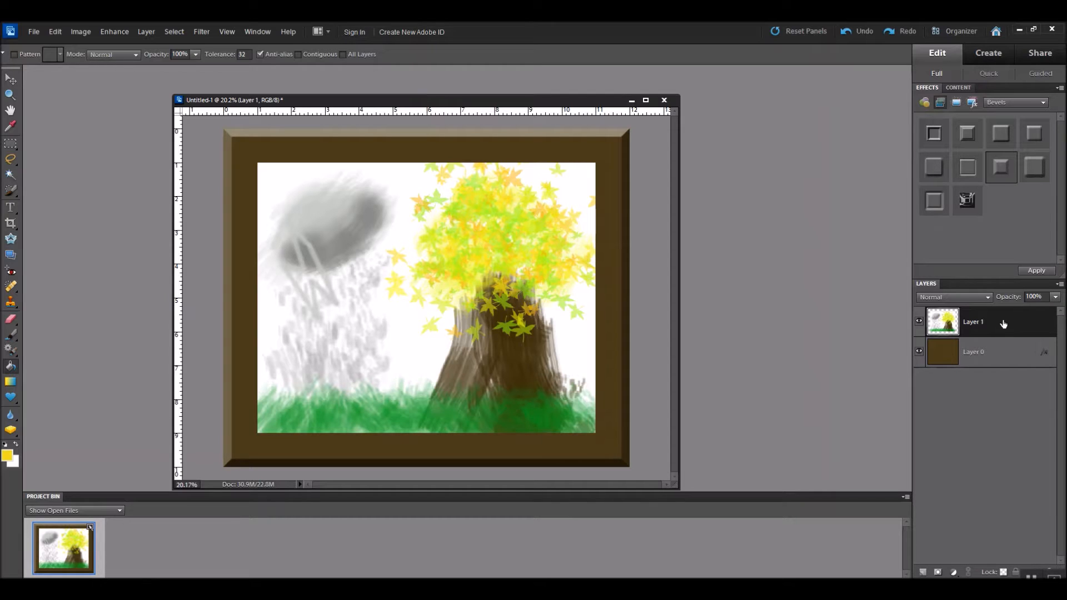
double_click(1003, 325)
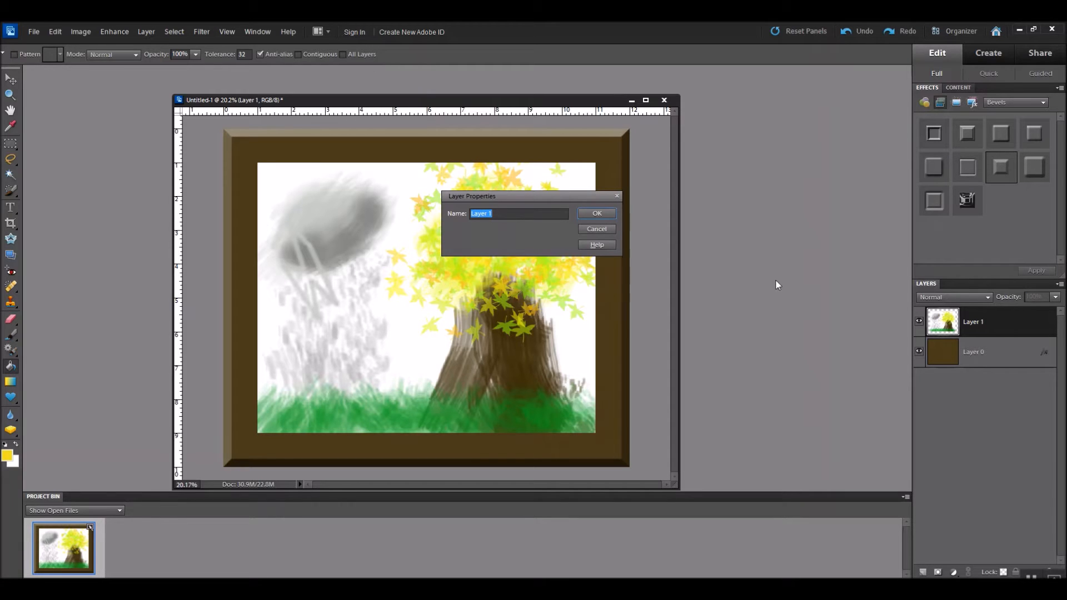
left_click(598, 229)
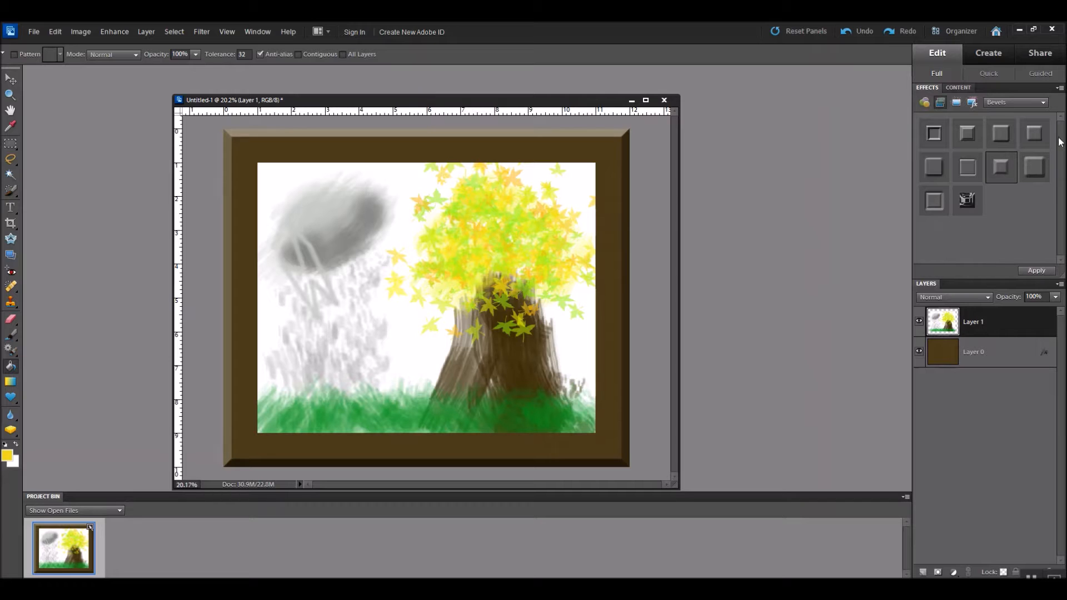
left_click(1044, 103)
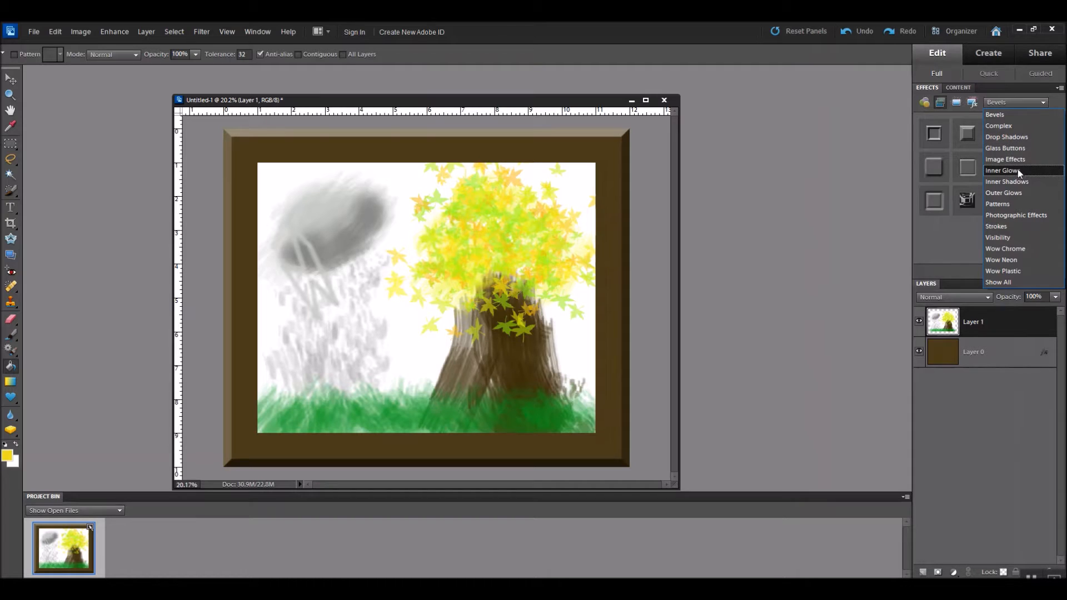
left_click(1000, 226)
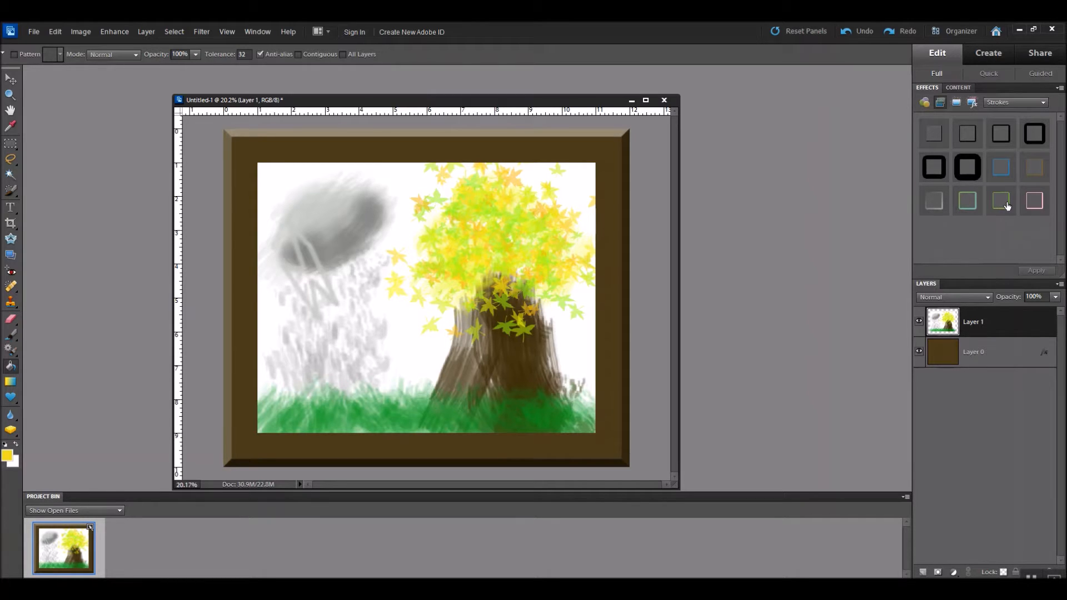
left_click_drag(1008, 206, 1018, 223)
double_click(1006, 207)
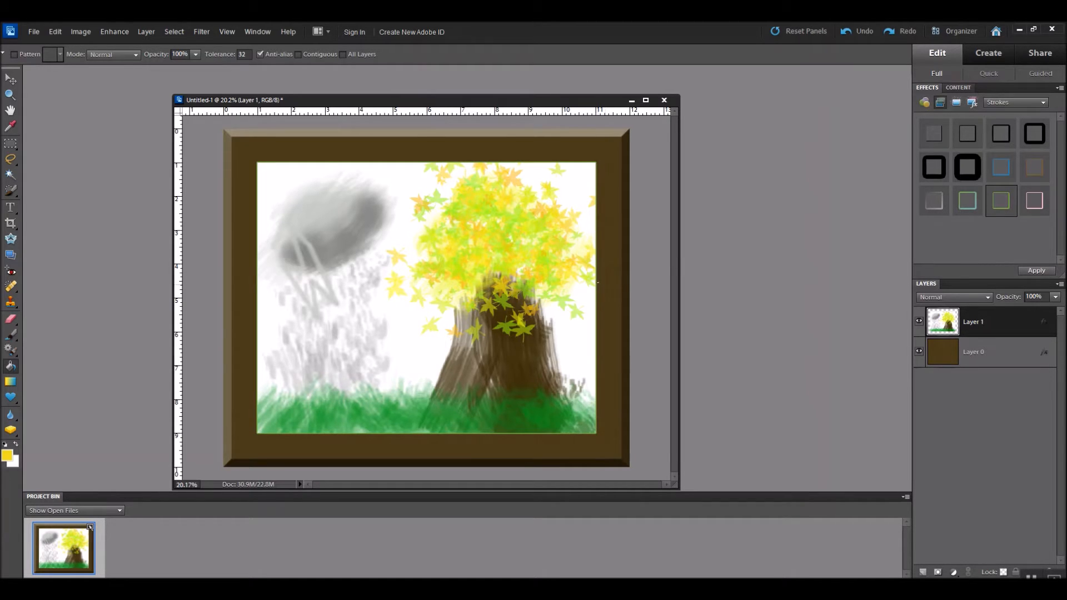
Set the stroke around the painting on Layer 1 to 40 px and change its colour to a bright yellow.
double_click(1044, 322)
left_click_drag(737, 269, 745, 272)
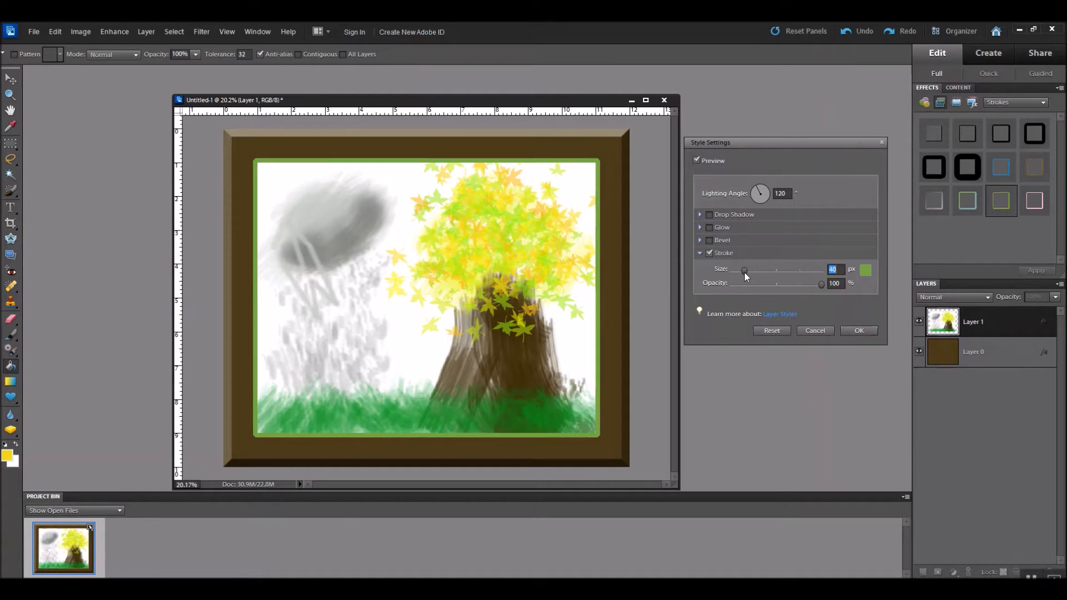
left_click(868, 271)
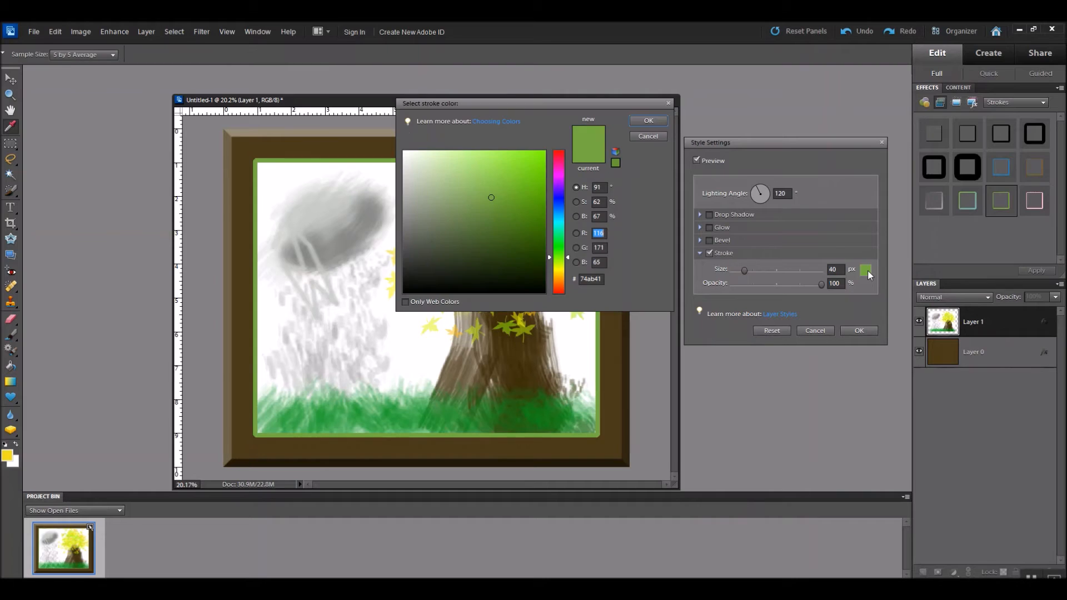
type("170")
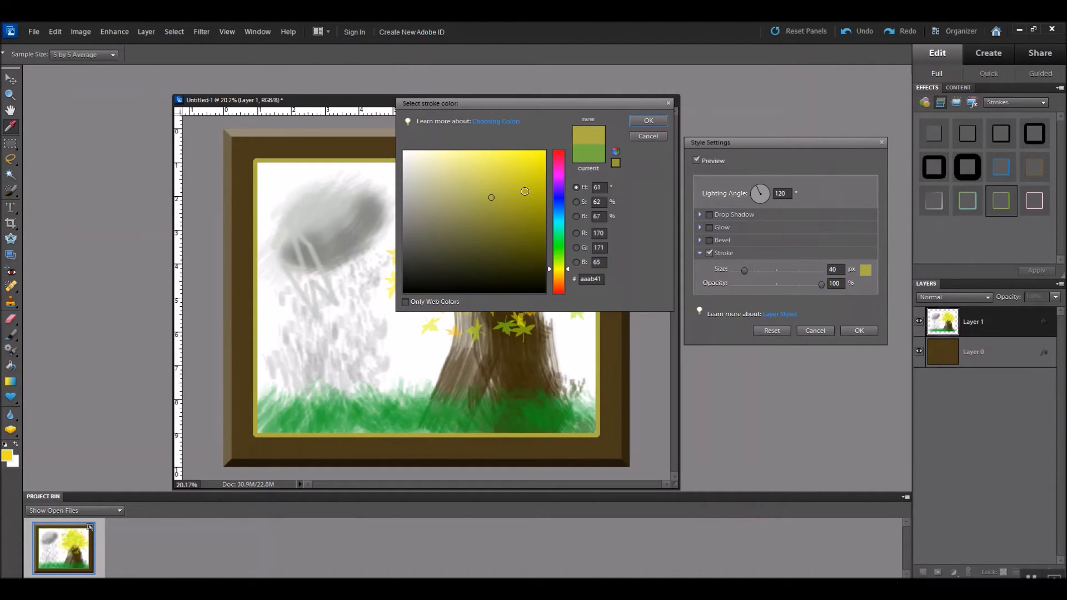
left_click(528, 172)
left_click(633, 122)
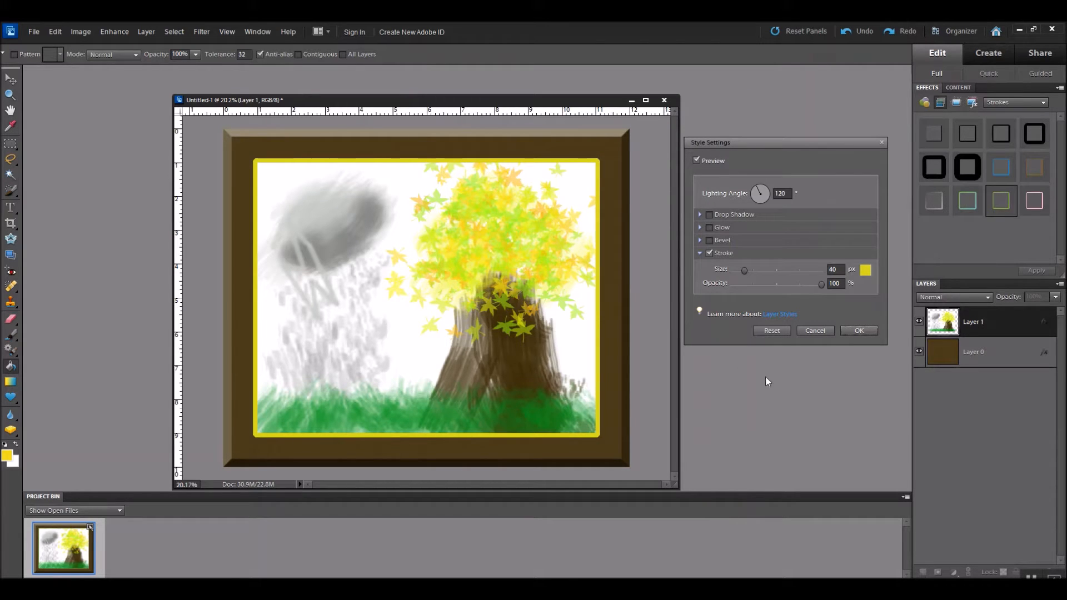
left_click(849, 332)
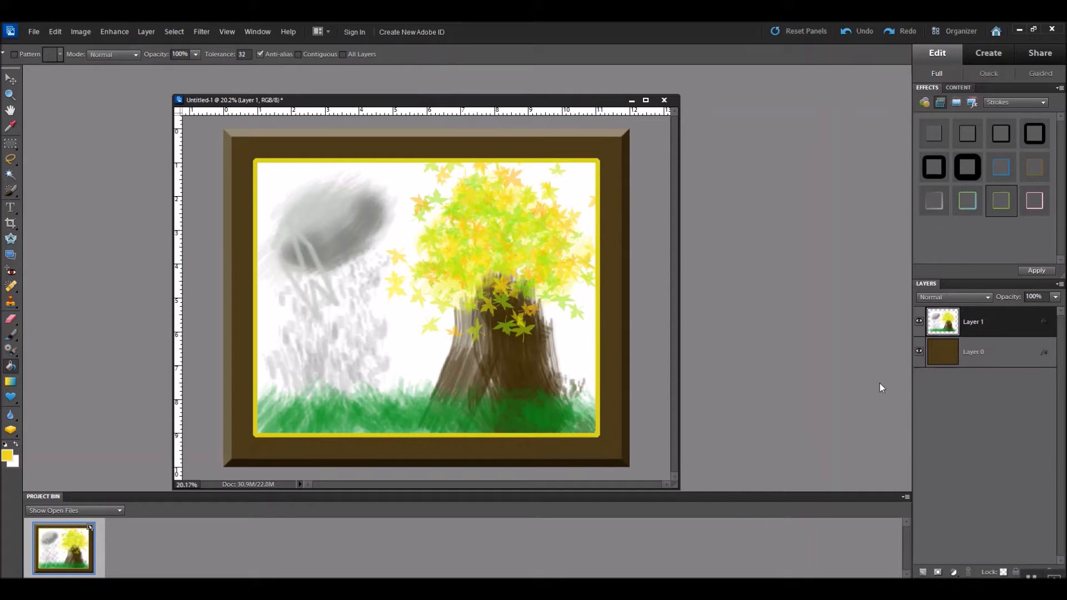
Apply the Grain texture filter to the brown mat on Layer 0, raising its intensity and keeping the Regular grain type.
scroll(597, 340, "up", 1)
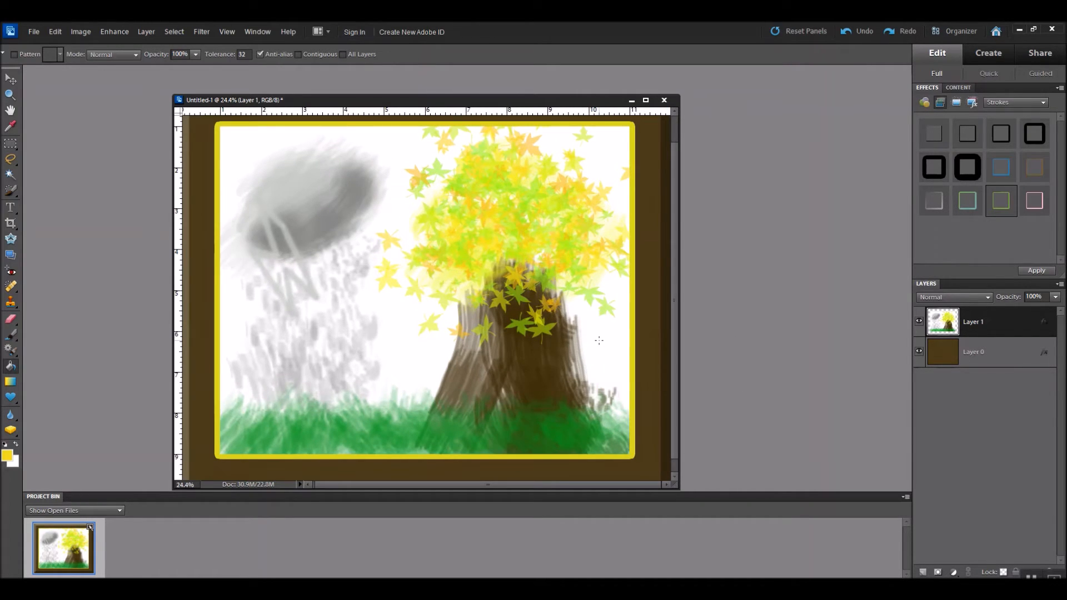
scroll(600, 340, "up", 1)
left_click_drag(680, 490, 899, 578)
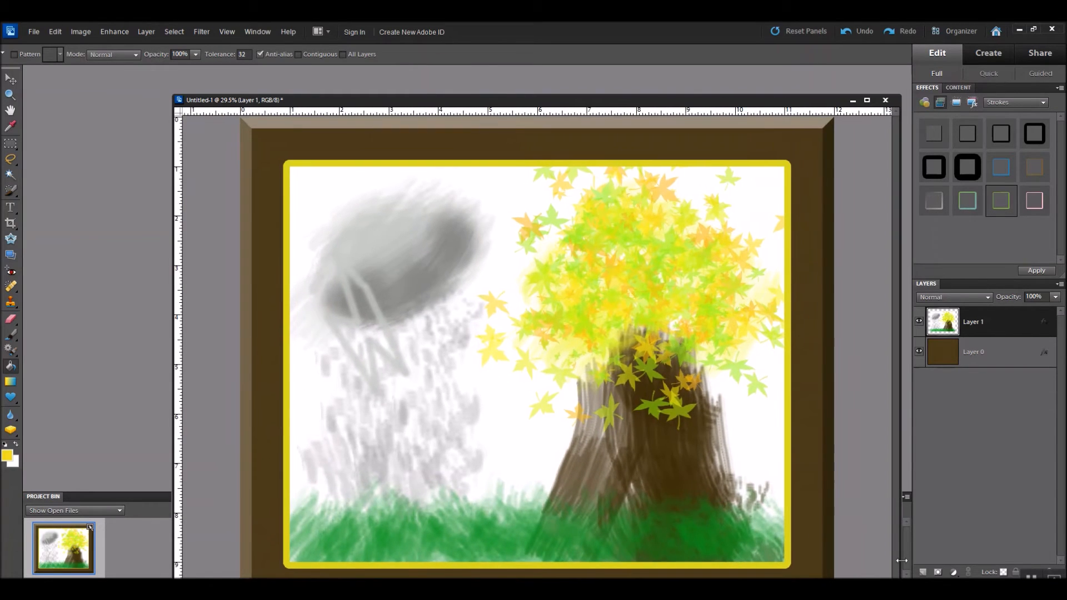
left_click(989, 354)
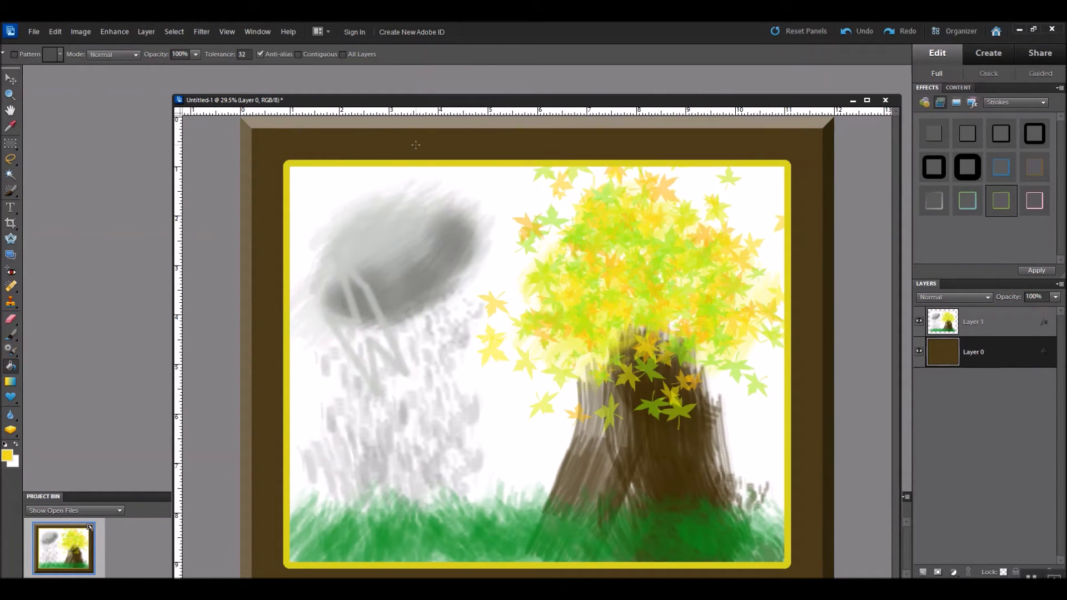
left_click(198, 31)
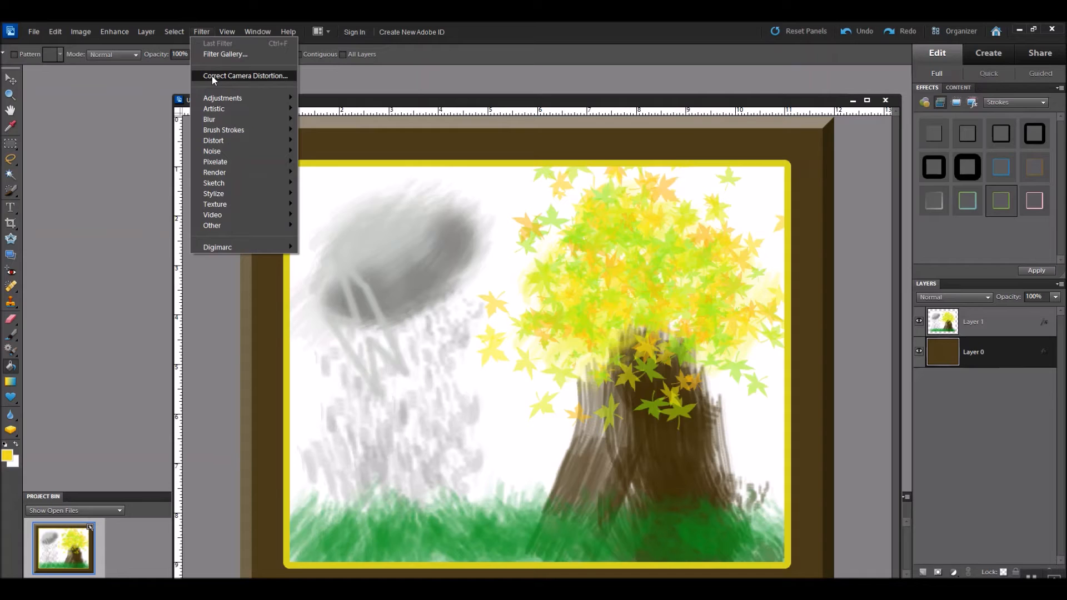
mouse_move(225, 175)
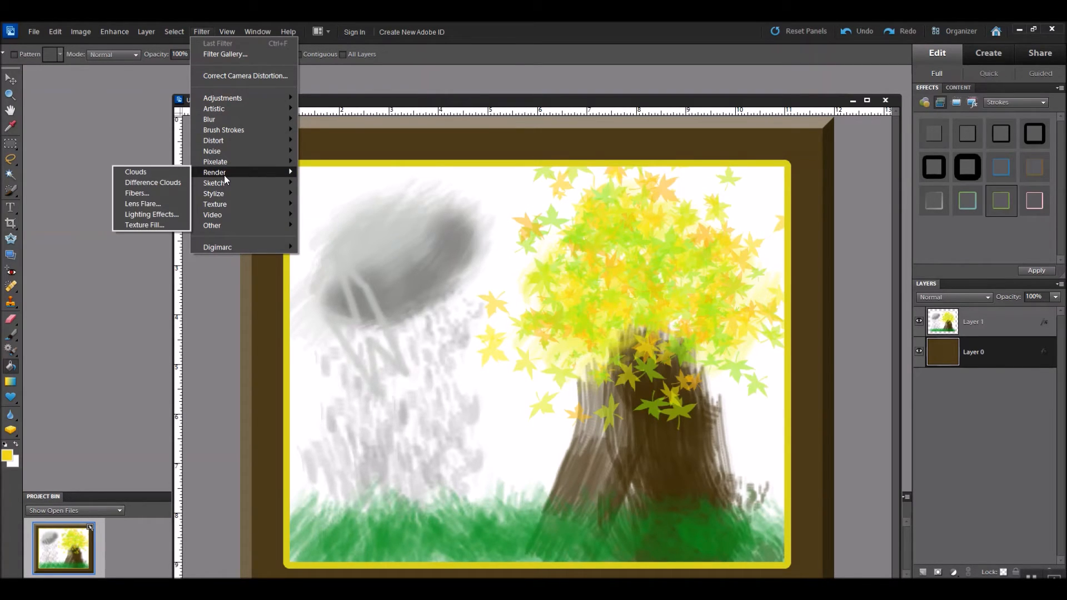
mouse_move(222, 119)
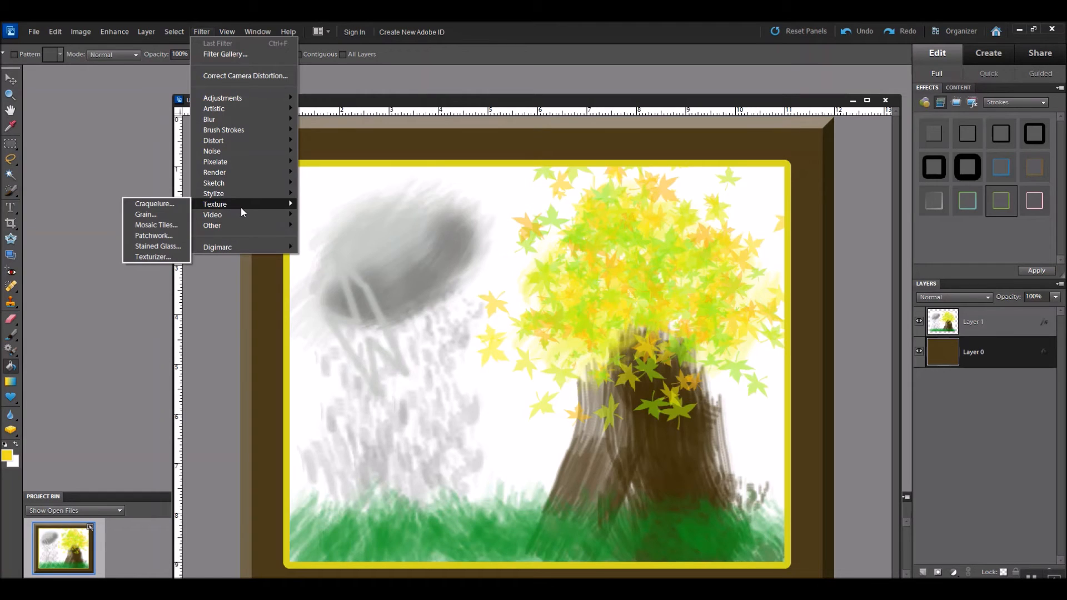
left_click(143, 214)
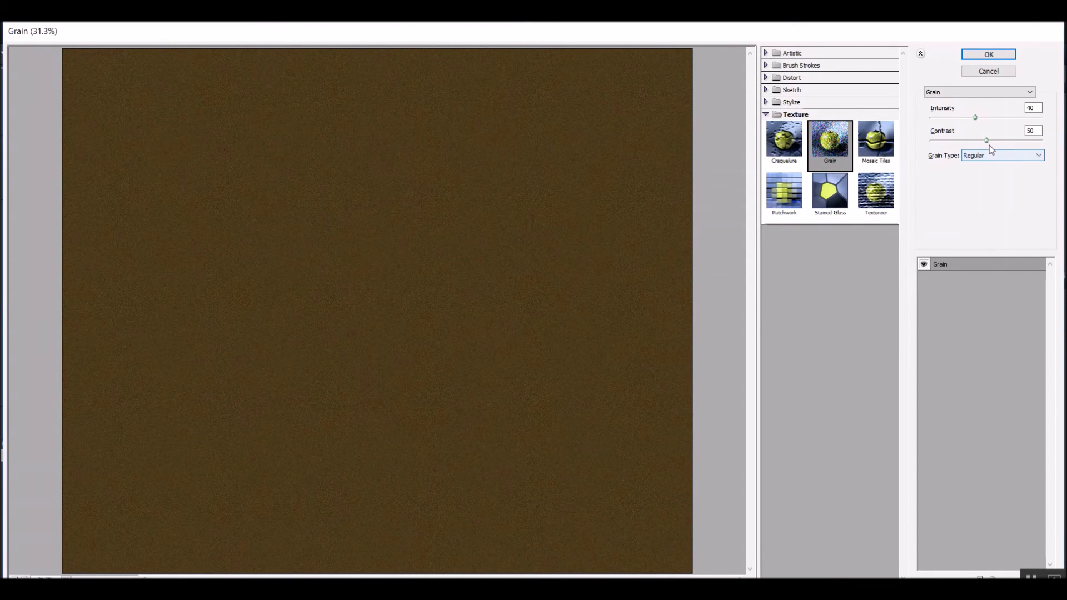
left_click_drag(976, 118, 996, 118)
left_click(988, 54)
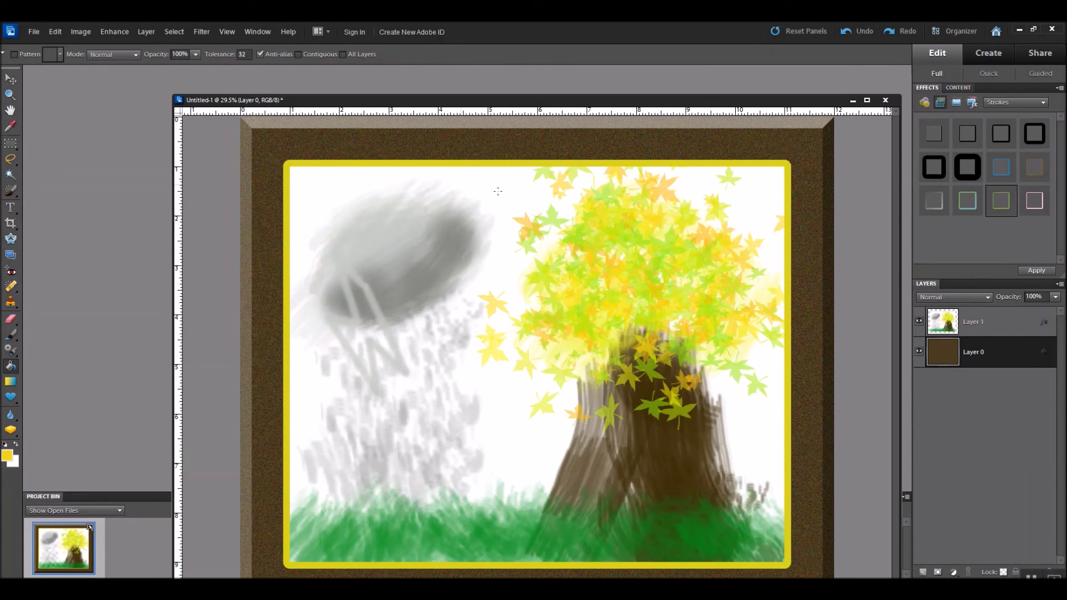
scroll(849, 291, "down", 3)
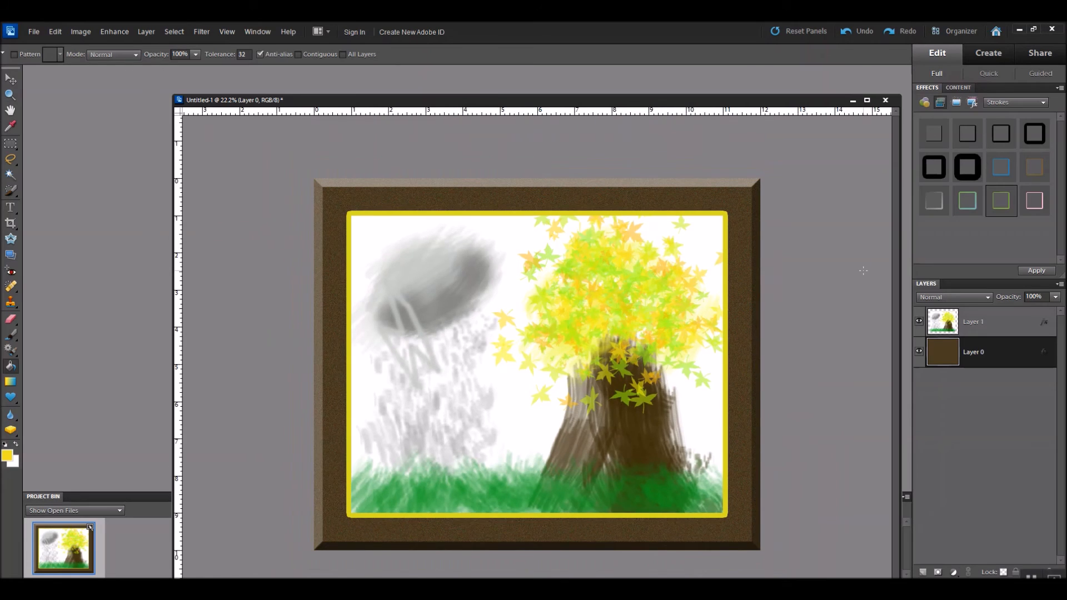